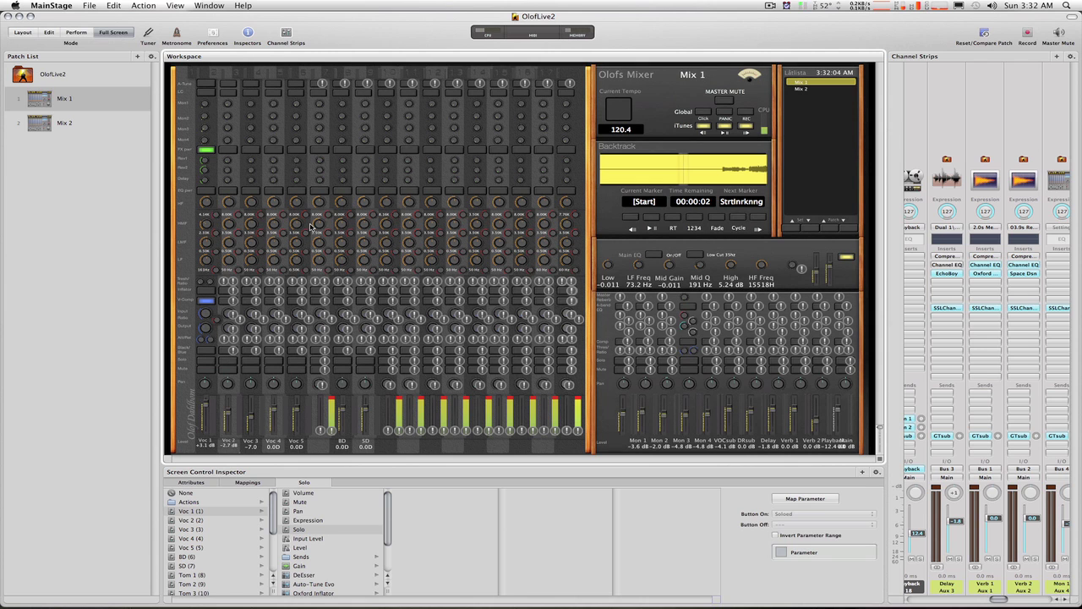
- View the mixer in full screen, switch the monitor bus compressor on and off, and return to the editing view
key("super+4")
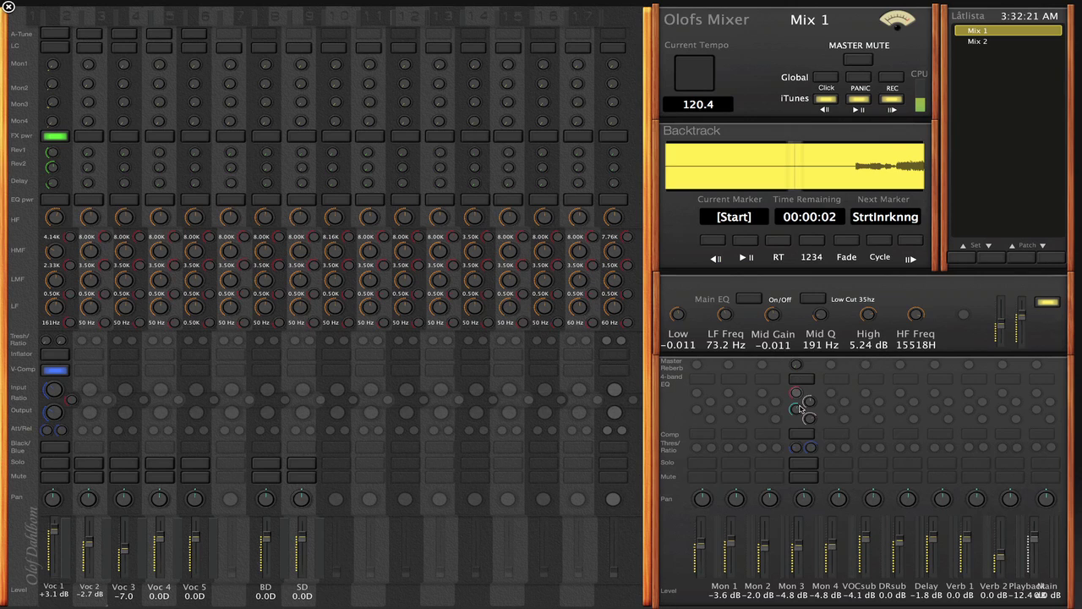
left_click(801, 436)
left_click(801, 436)
left_click(9, 7)
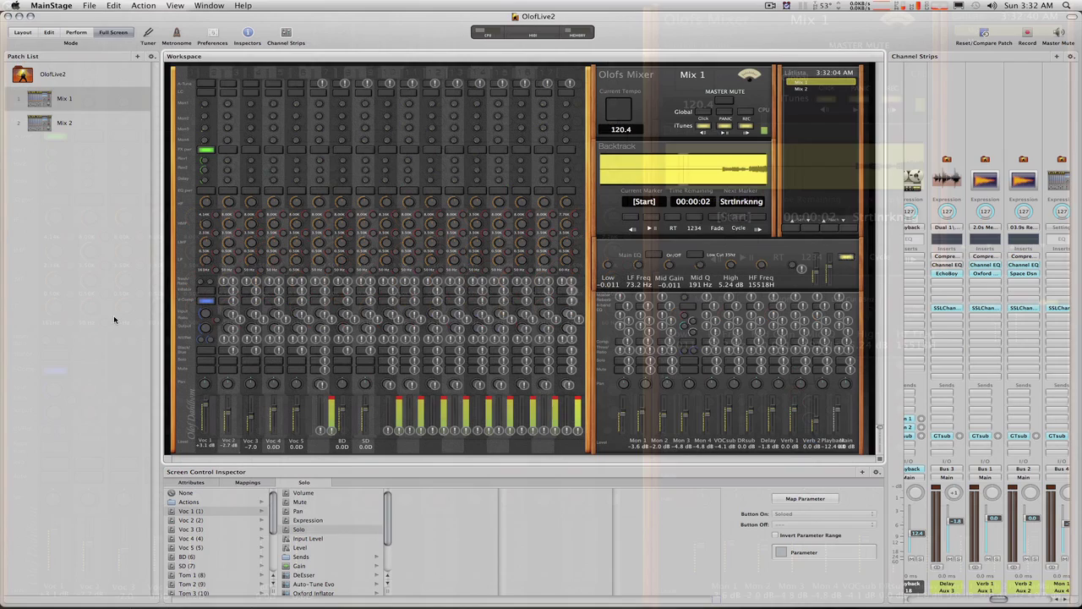
- Enable the main EQ and, with its Oxford EQ plug-in open, set High to -18.2 dB and Mid Q to 427 Hz
left_click_drag(998, 600, 1079, 597)
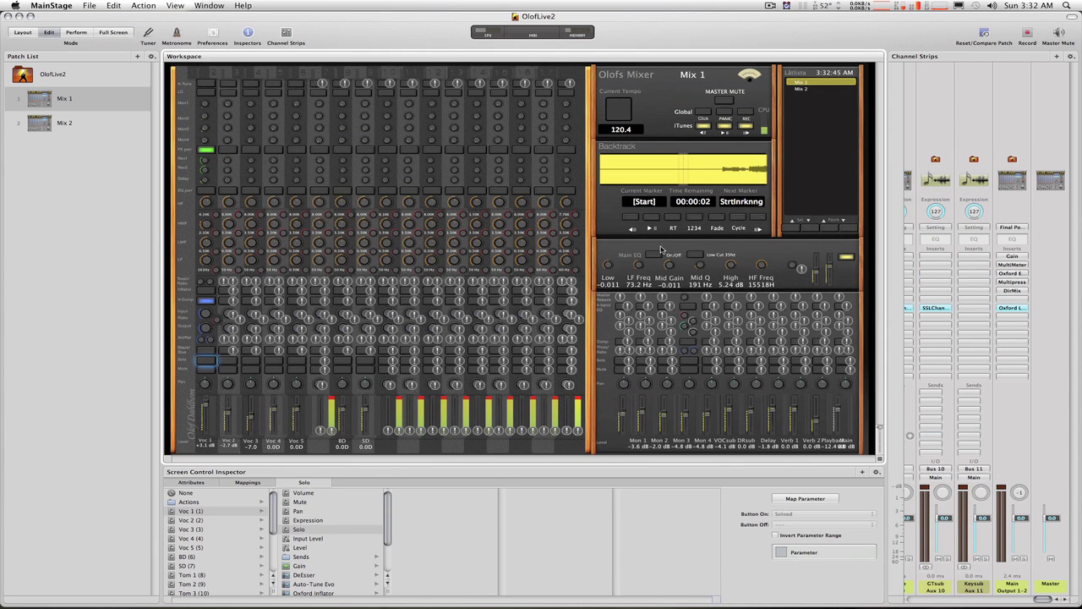
left_click(657, 257)
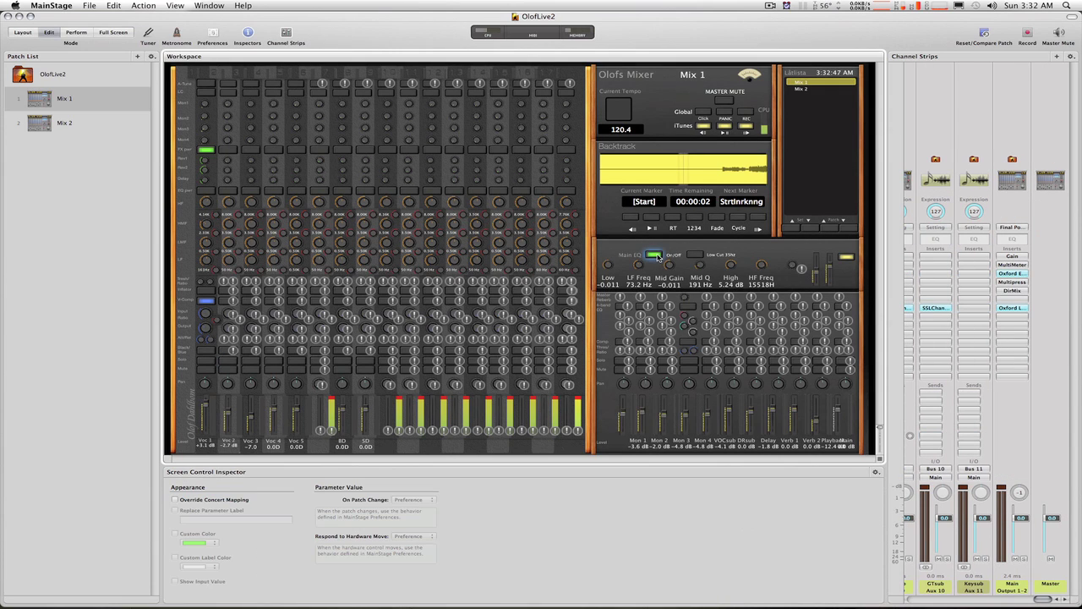
left_click(1020, 273)
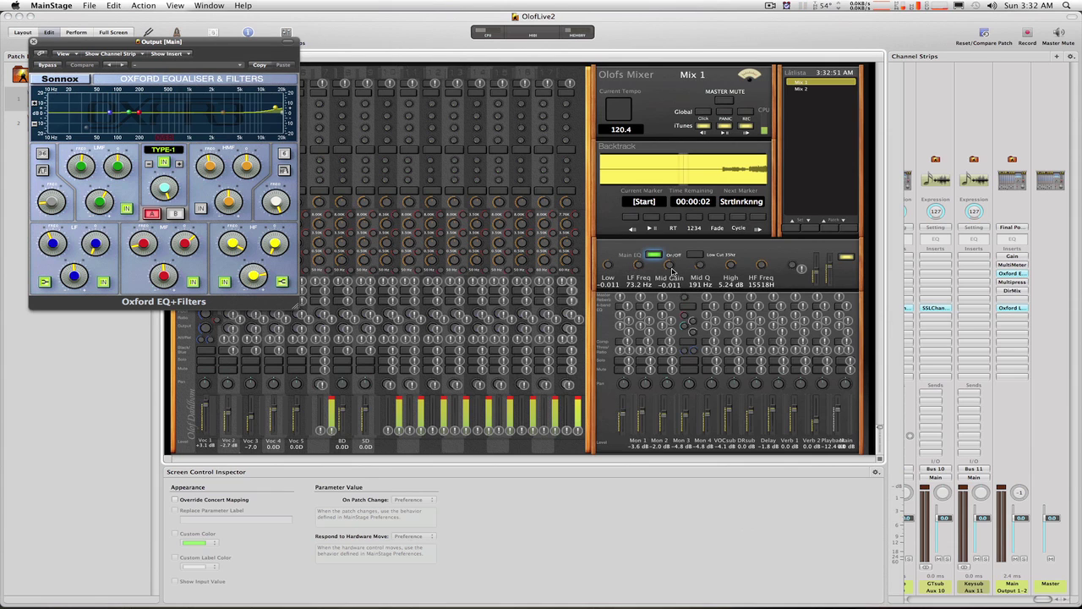
left_click_drag(732, 265, 706, 279)
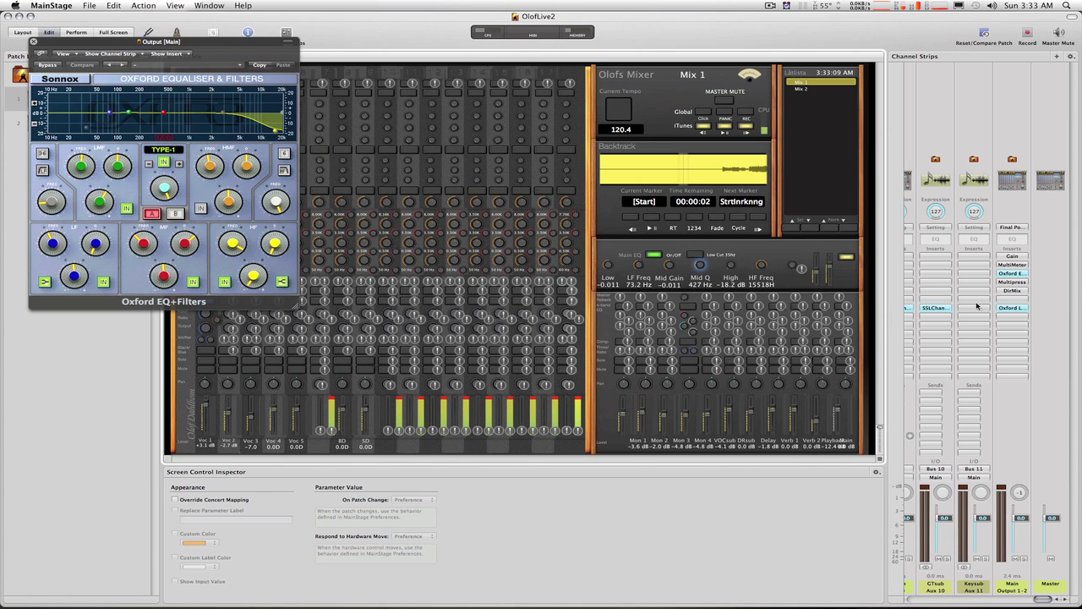
- Set the main output's Oxford Limiter to -1.27 dB input gain and 0.0 dB output level, and close the plug-in windows
left_click(1013, 307)
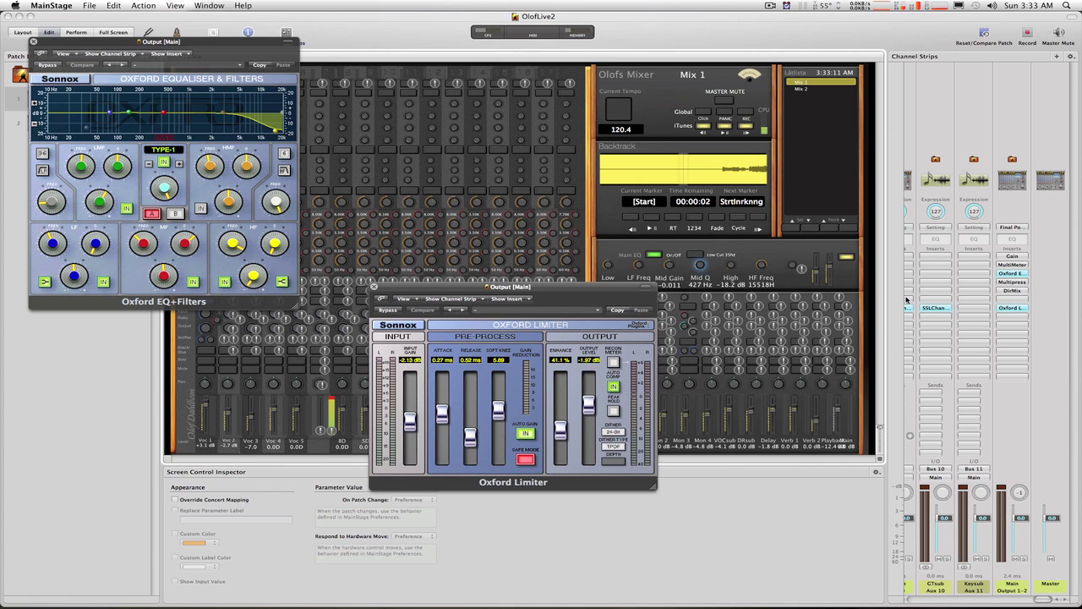
left_click(850, 260)
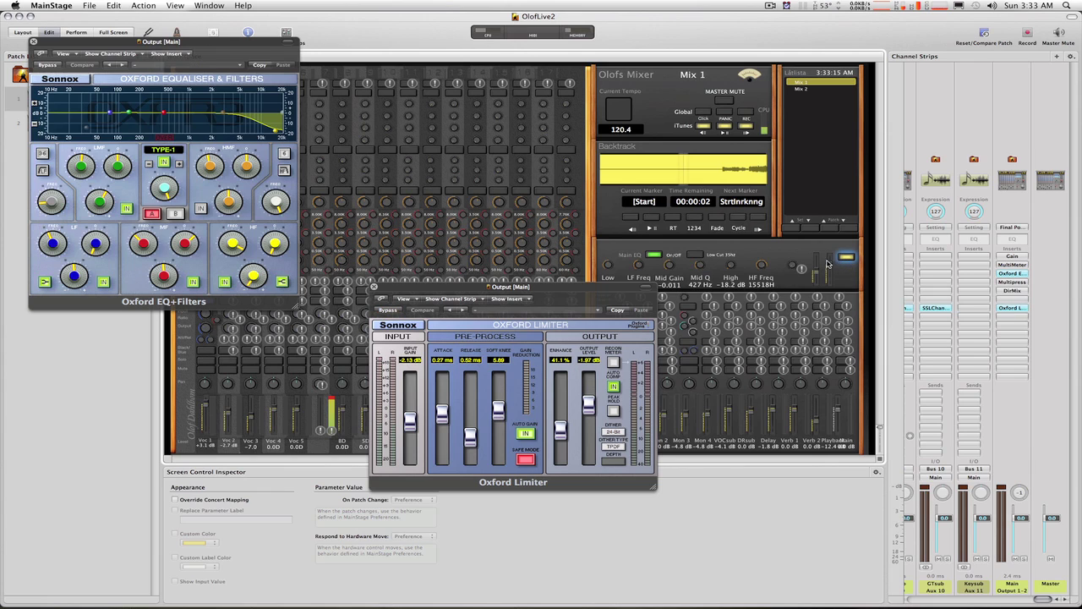
left_click(820, 260)
mouse_move(819, 262)
left_mouse_down()
mouse_move(820, 279)
mouse_move(820, 247)
mouse_move(817, 286)
mouse_move(832, 279)
mouse_move(830, 294)
mouse_move(829, 255)
left_mouse_up()
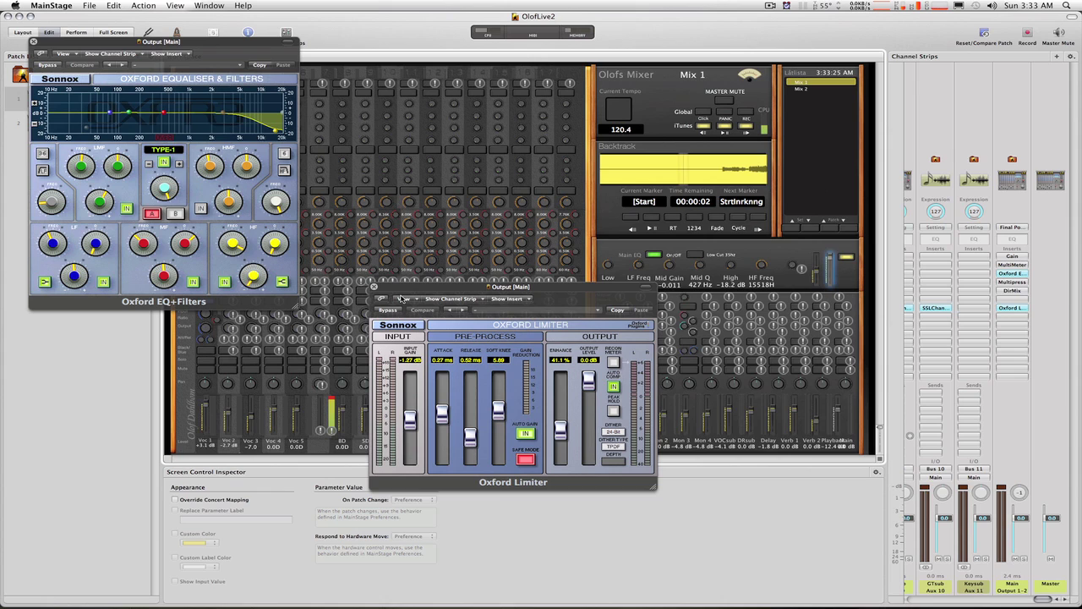
left_click(373, 287)
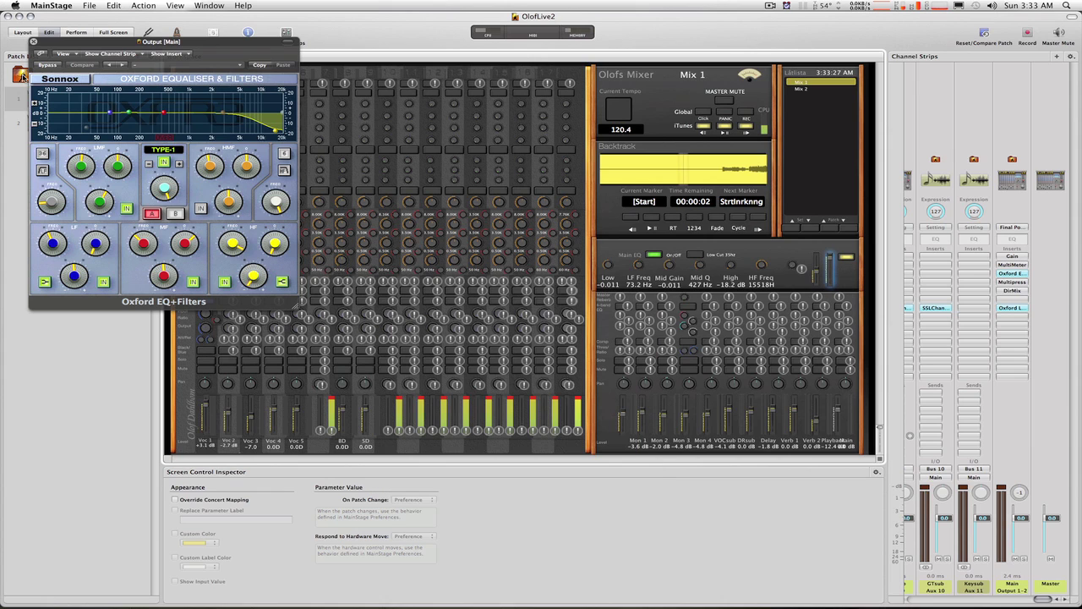
left_click(33, 41)
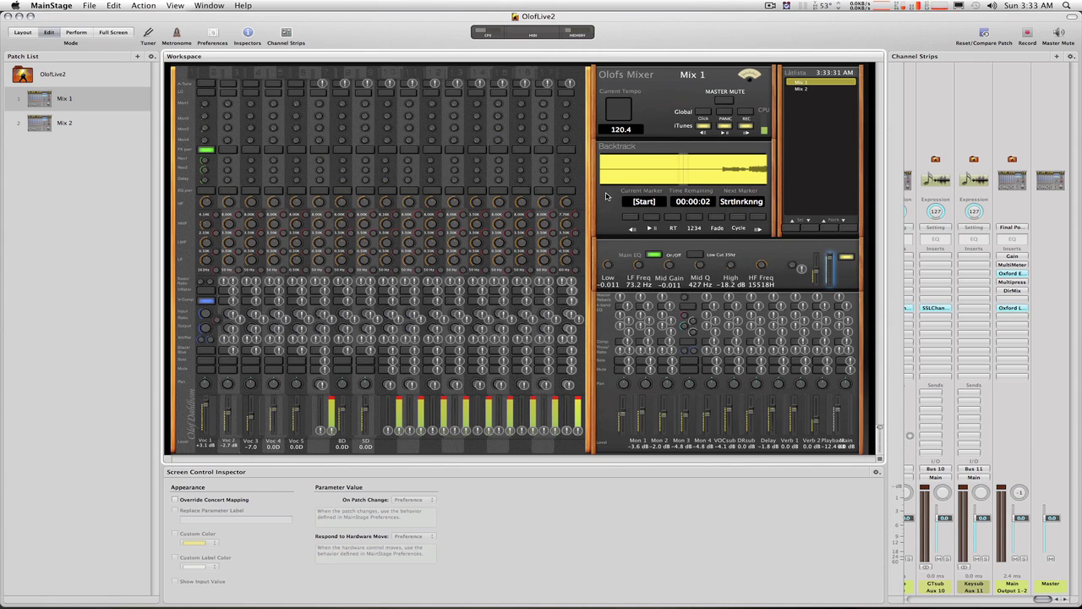
- Start playback of the backtrack from its beginning
left_click(724, 127)
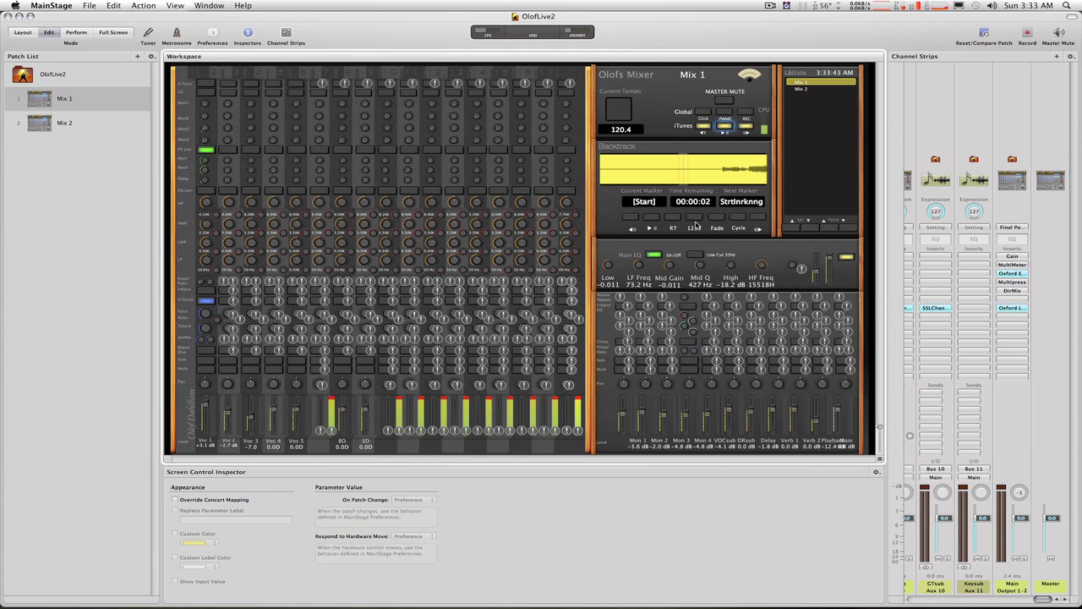
left_click(650, 223)
left_click(650, 222)
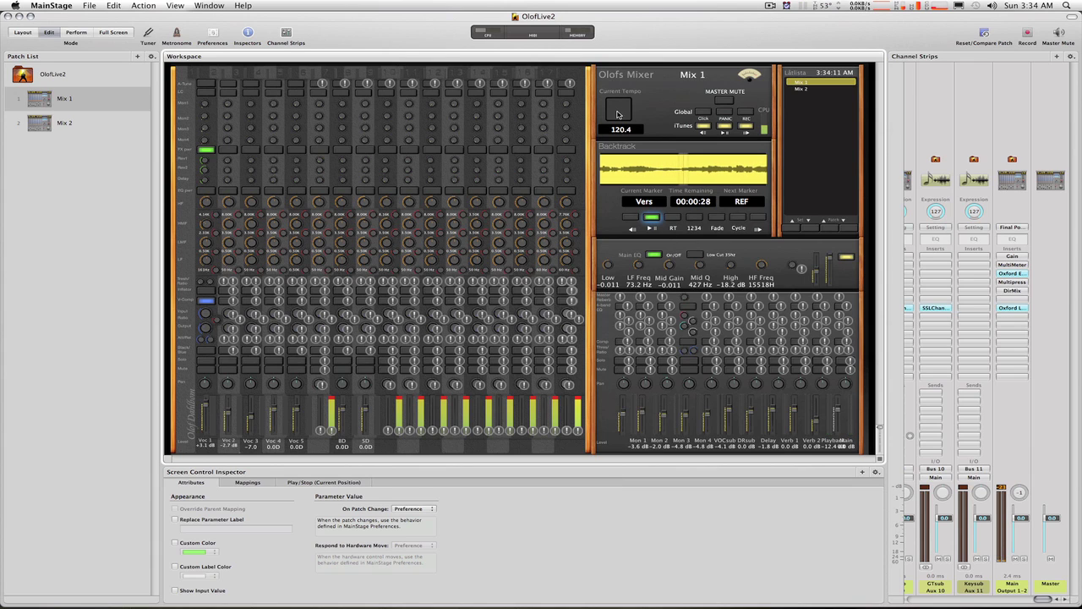
- Tap the current tempo along with the playing backtrack to reach 75.0
left_click(618, 114)
left_click(619, 114)
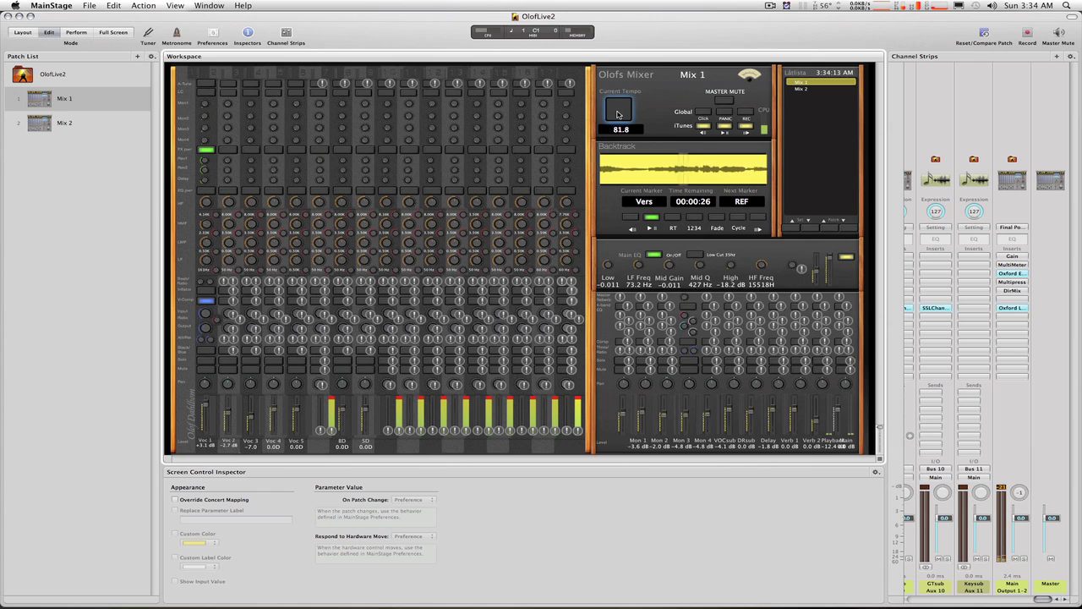
left_click(619, 114)
left_click(618, 115)
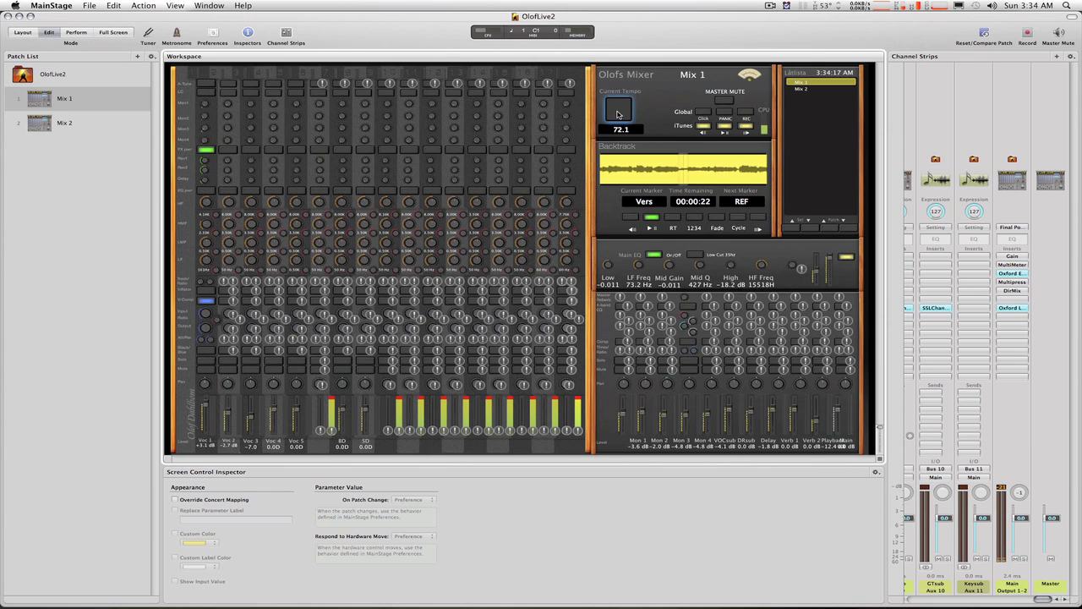
left_click(618, 114)
left_click(618, 114)
left_click(618, 114)
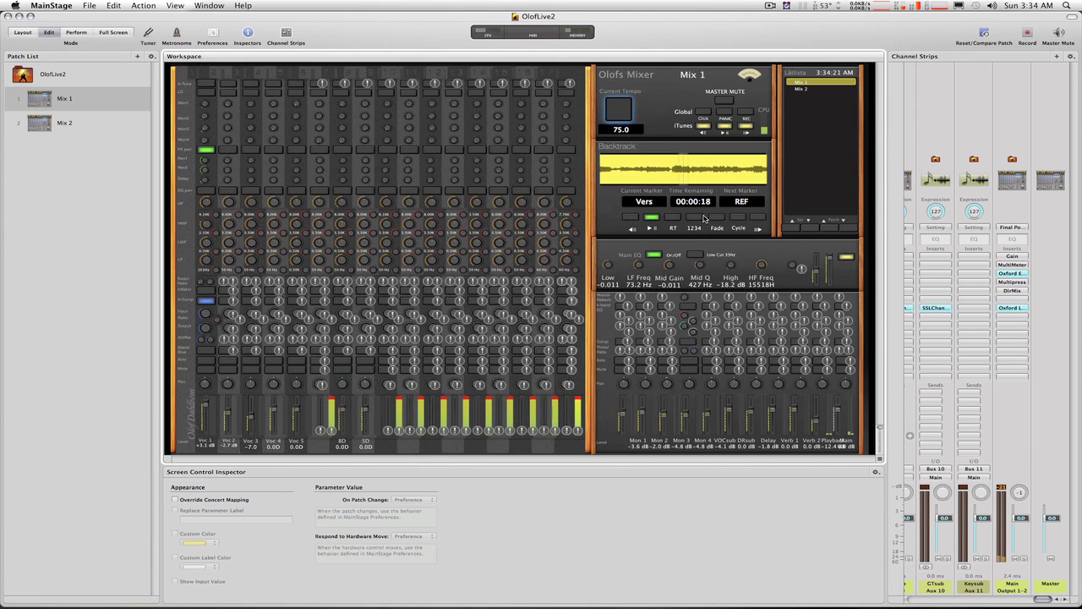
- Stop the backtrack and move back to the StrtInrknn marker
left_click(653, 220)
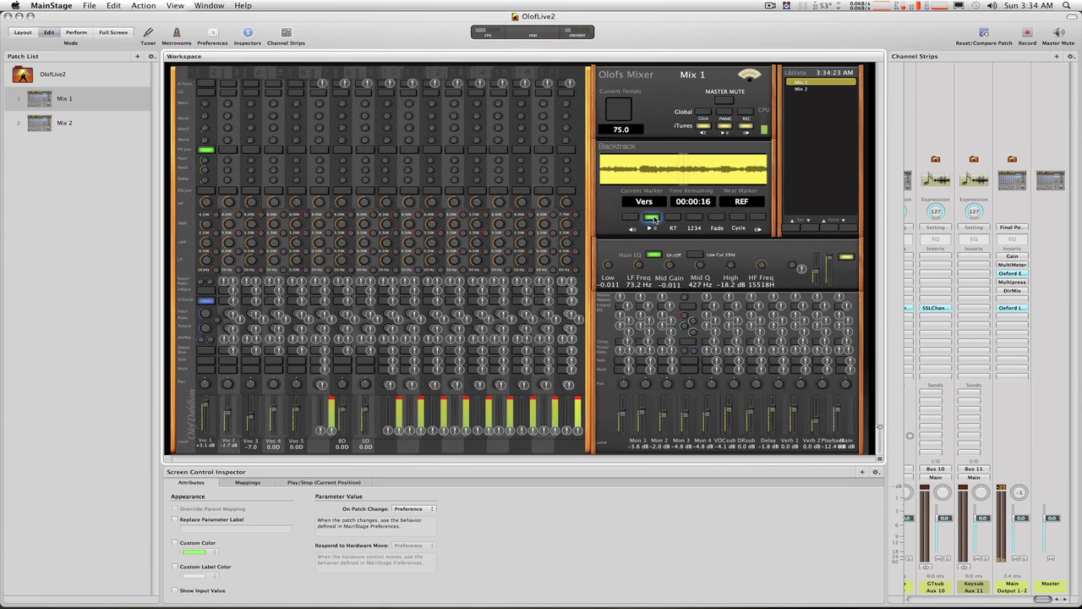
left_click(630, 219)
left_click(630, 219)
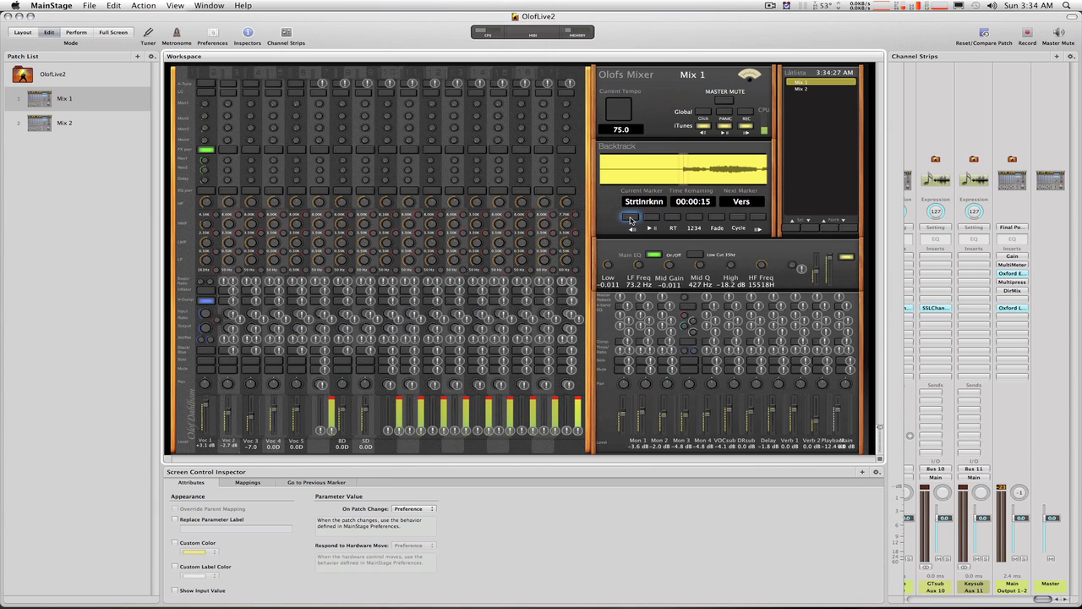
- Enable the backtrack's count-in, test it by playing from the StrtInrknn marker, and stop playback
left_click(693, 218)
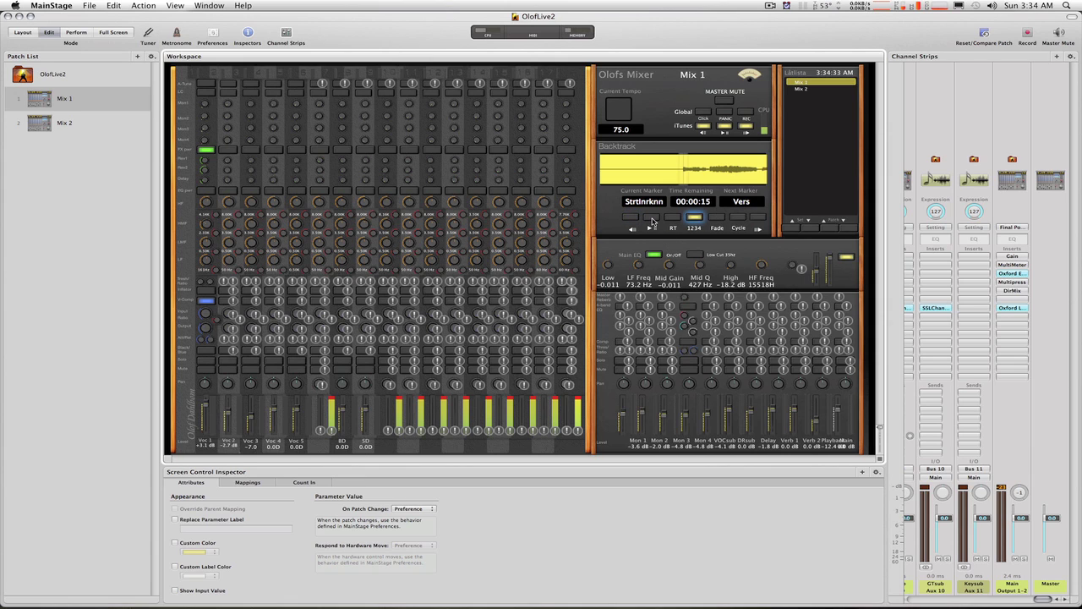
left_click(651, 219)
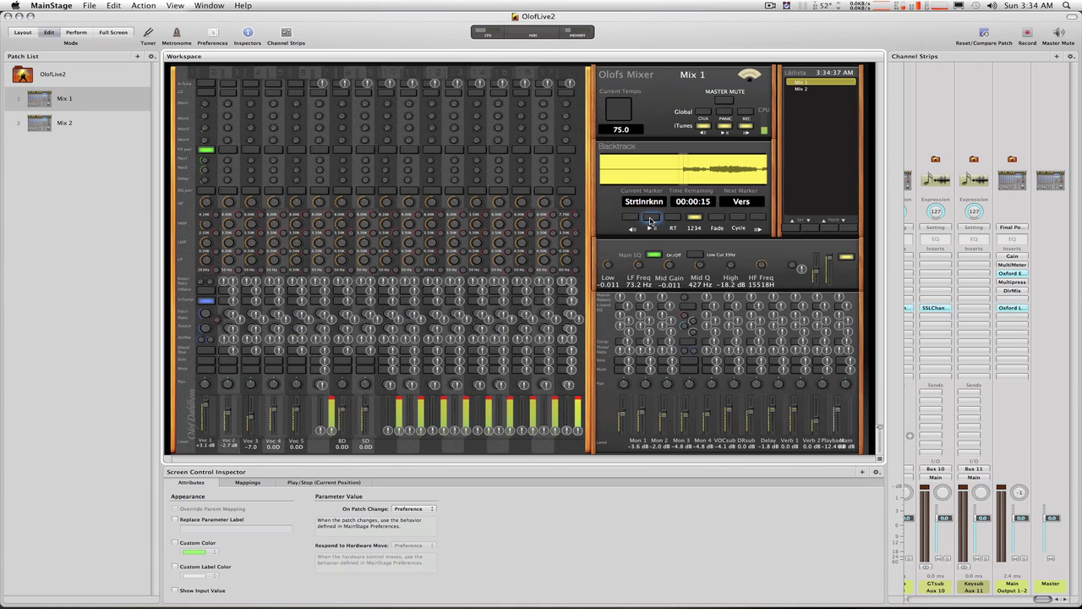
left_click(651, 220)
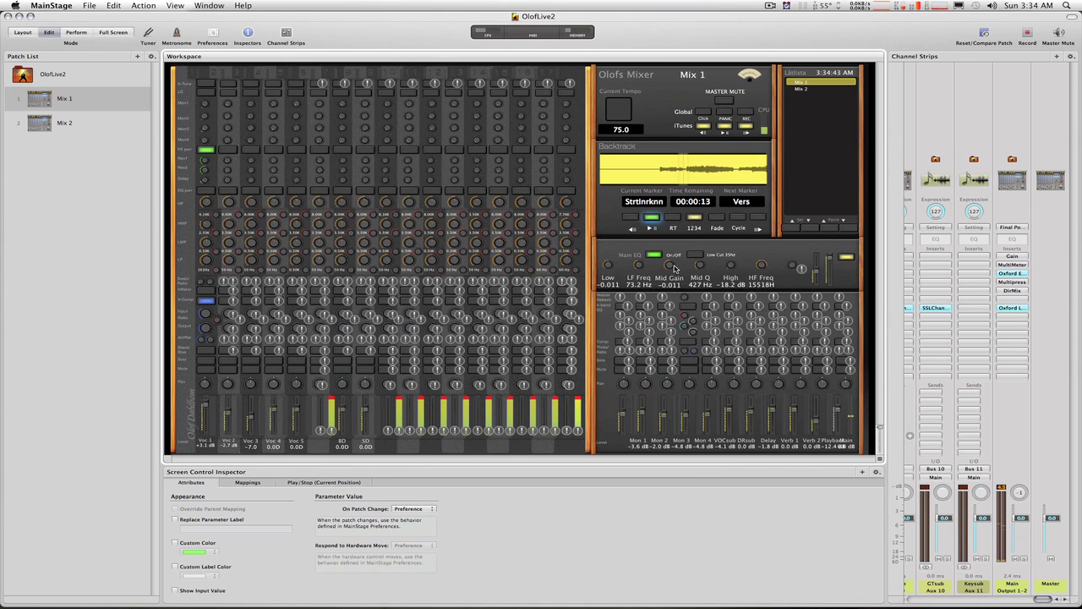
left_click(657, 219)
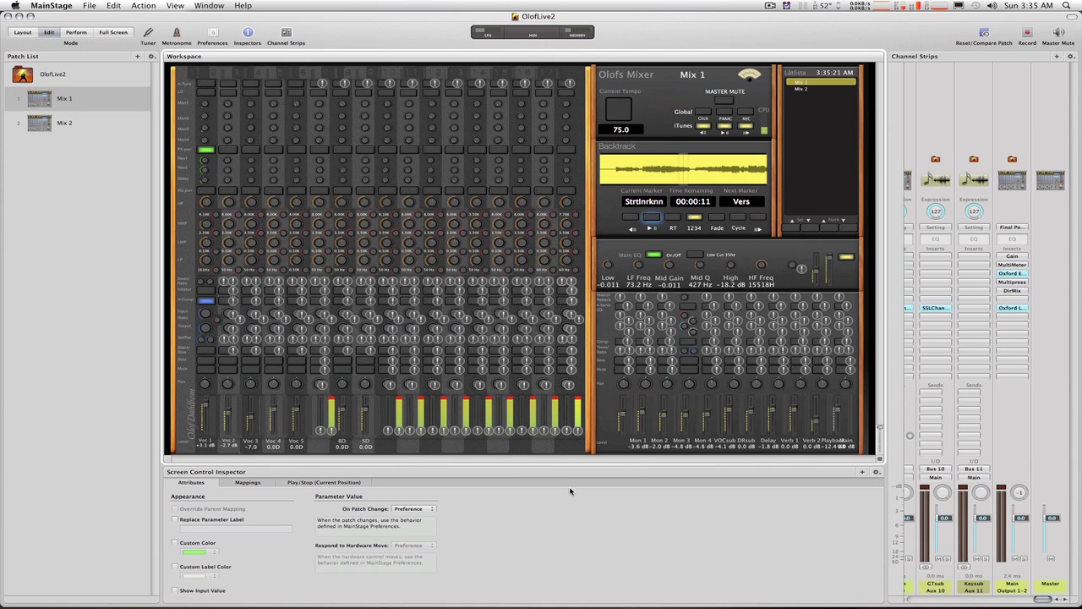
- Review the adjusted mixer and backtrack section in full screen and return to the editing view
left_click(120, 35)
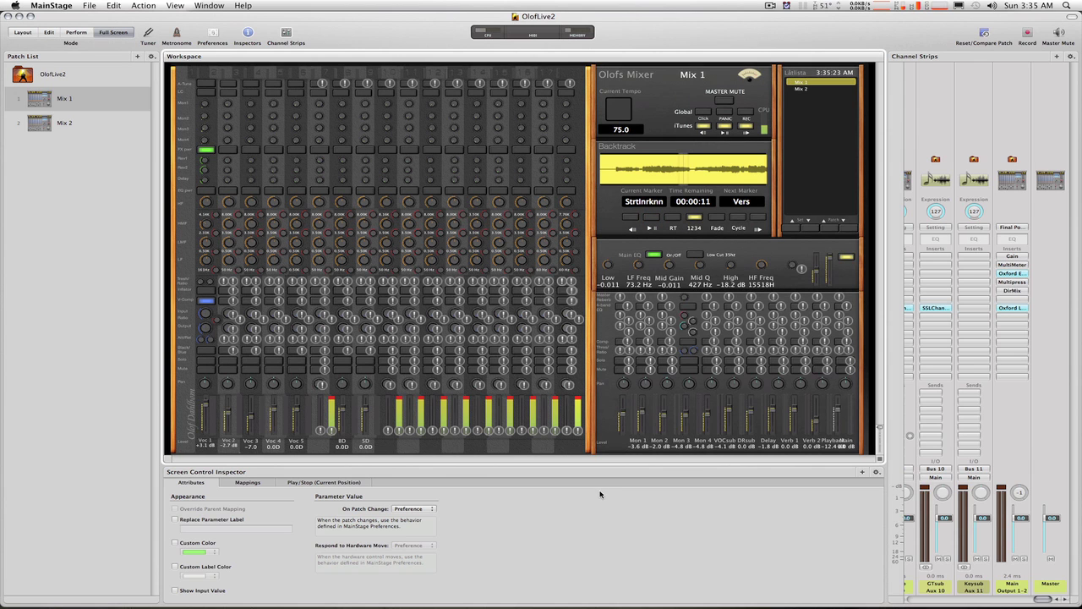
key("super+4")
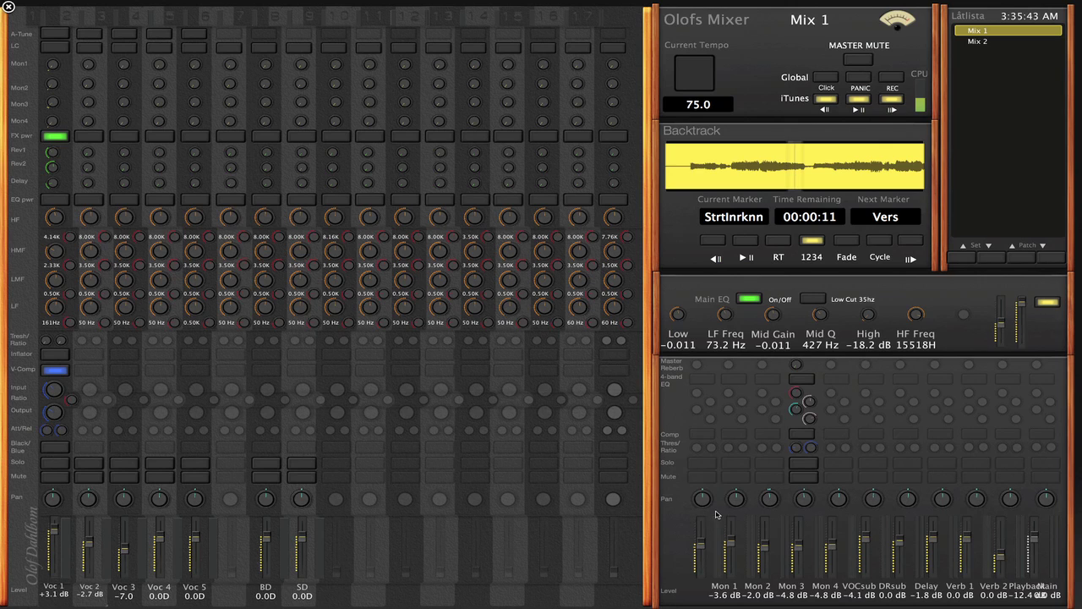
left_click(8, 8)
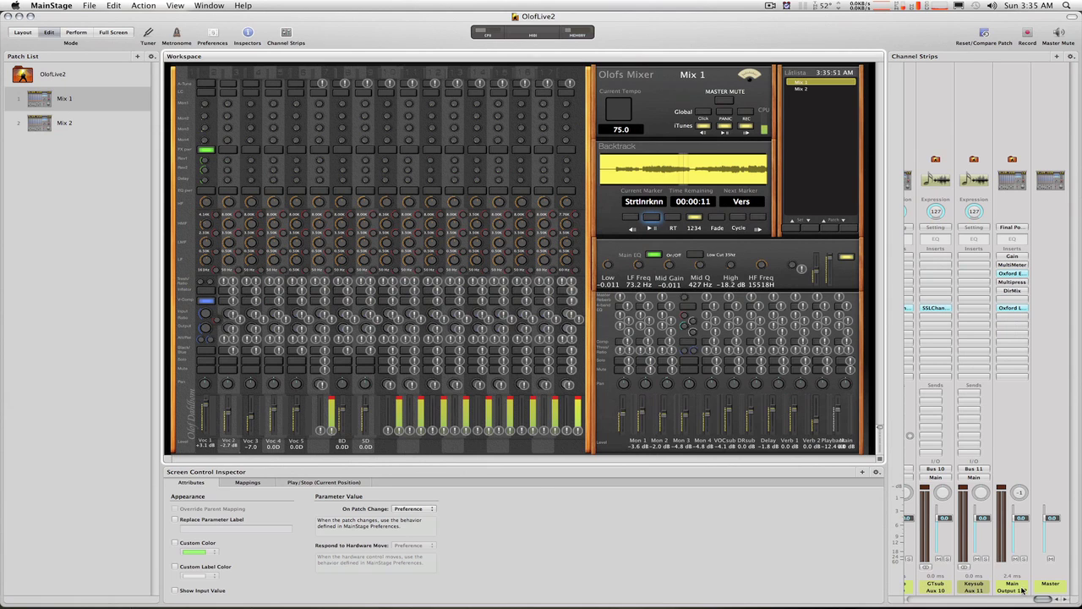
left_click_drag(1039, 600, 934, 599)
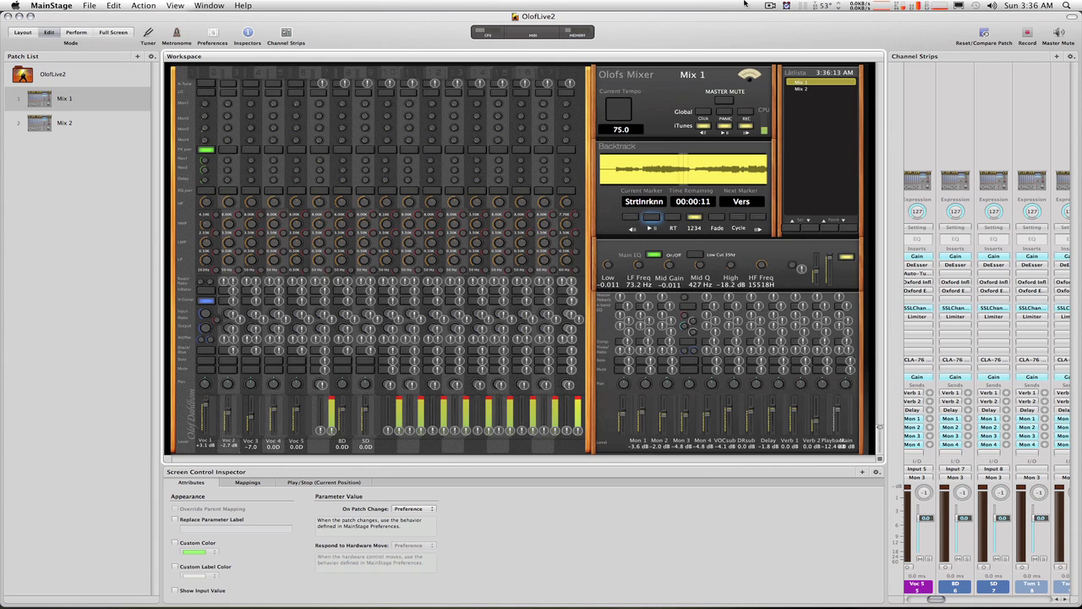
left_click(769, 5)
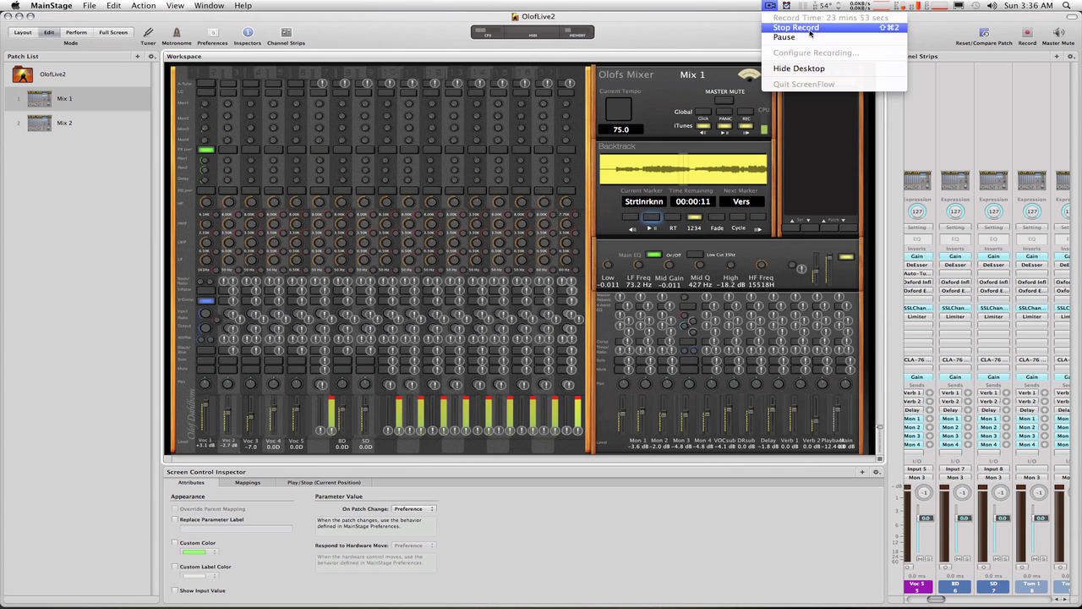